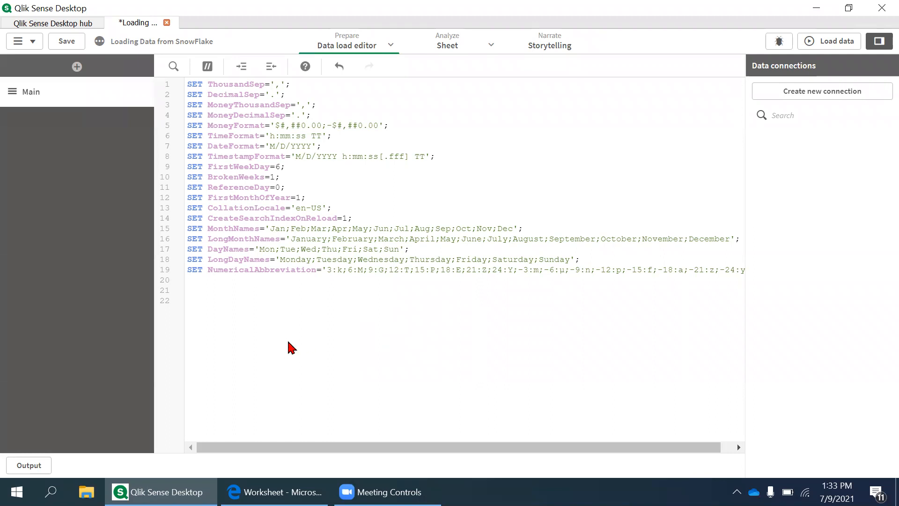
- Start creating a new data connection with Snowflake as the data source
left_click(800, 98)
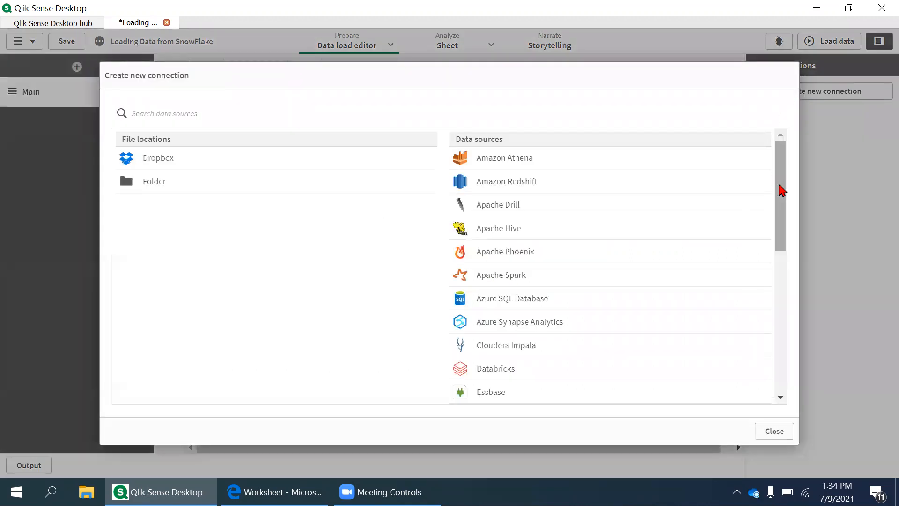
left_click_drag(778, 191, 769, 361)
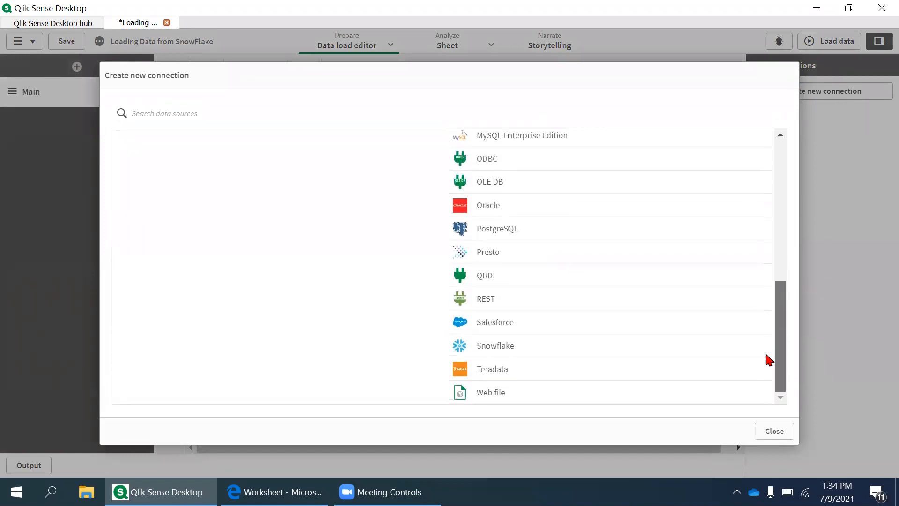
left_click(542, 350)
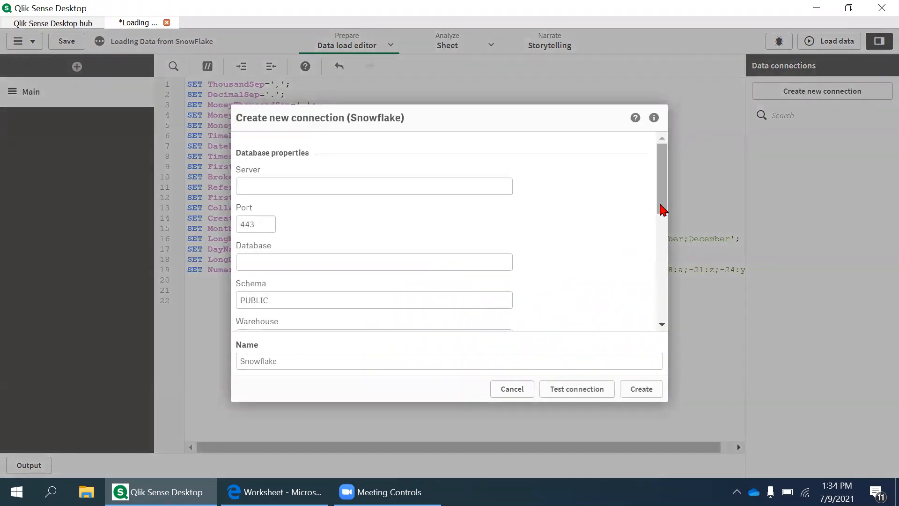
left_click_drag(666, 201, 646, 183)
- Copy the server host name from the Snowflake web console's address in Edge into the Server field of the Qlik Sense connection
left_click(410, 192)
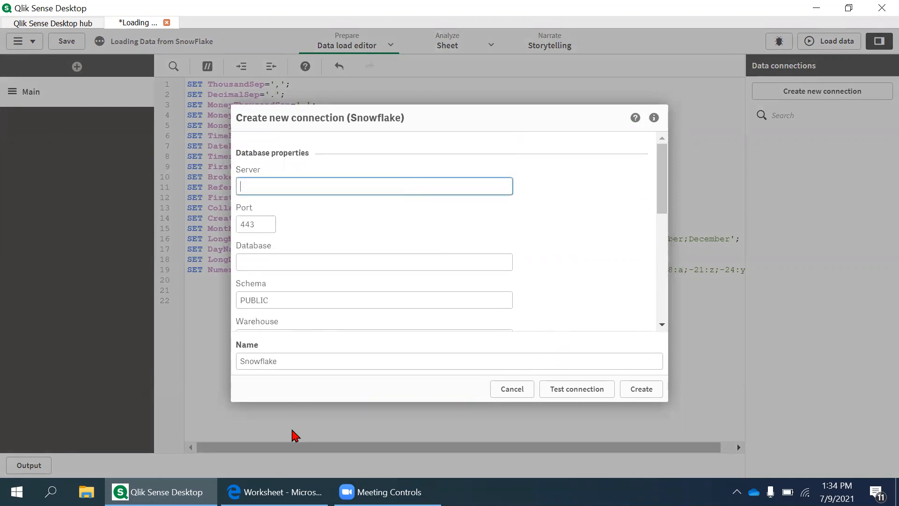
left_click(284, 482)
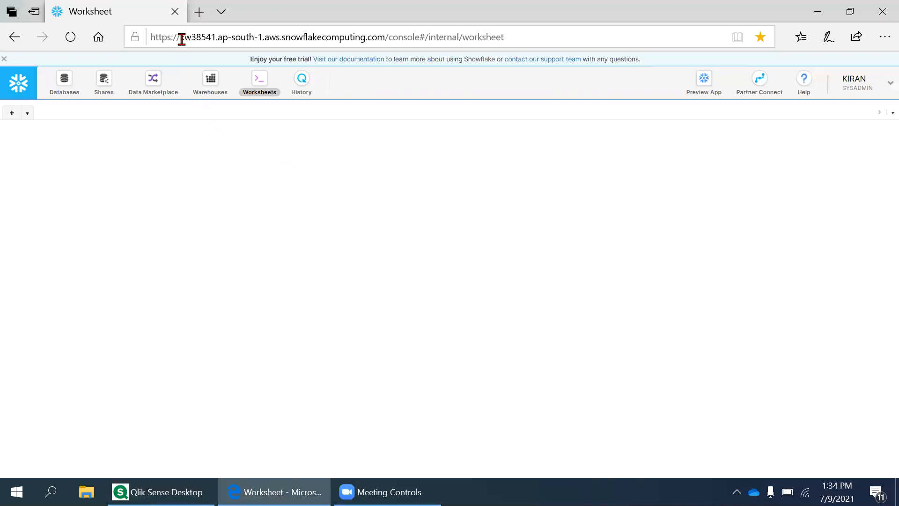
left_click_drag(182, 40, 384, 37)
key("ctrl+c")
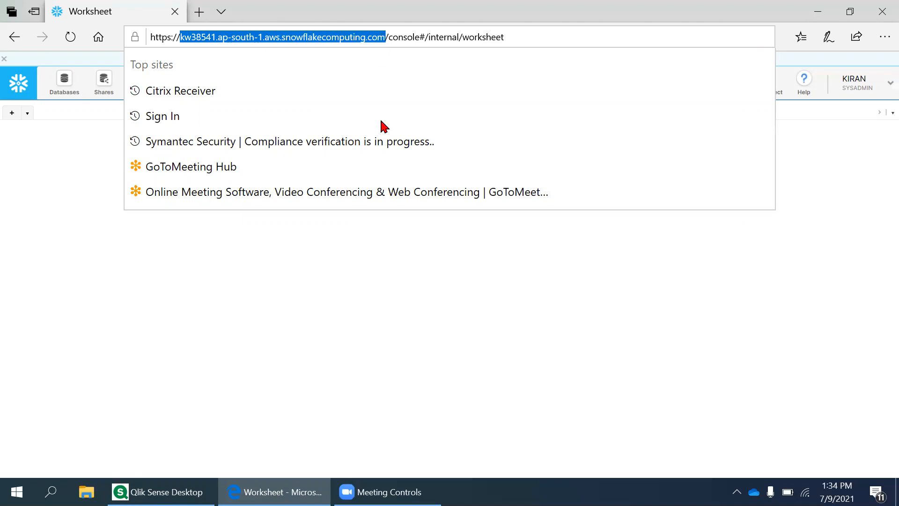
left_click(383, 276)
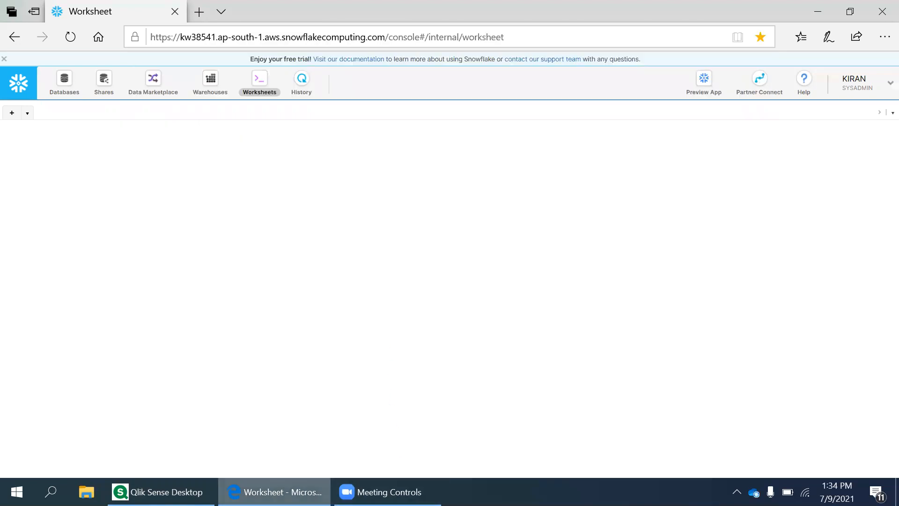
left_click(160, 492)
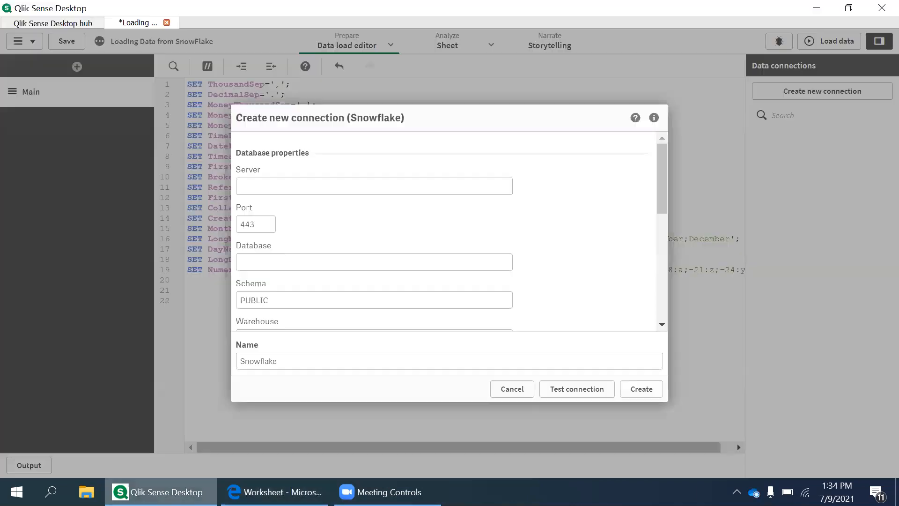
left_click(349, 190)
key("ctrl+v")
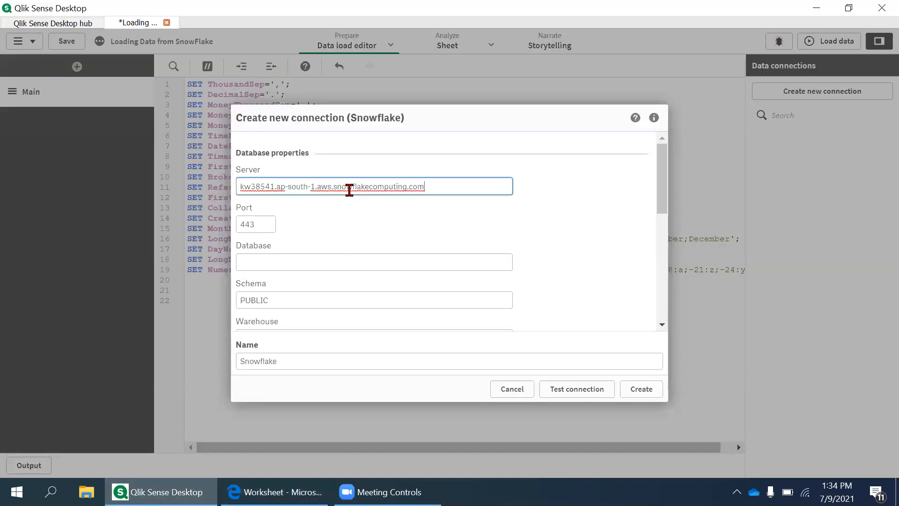
key("Tab")
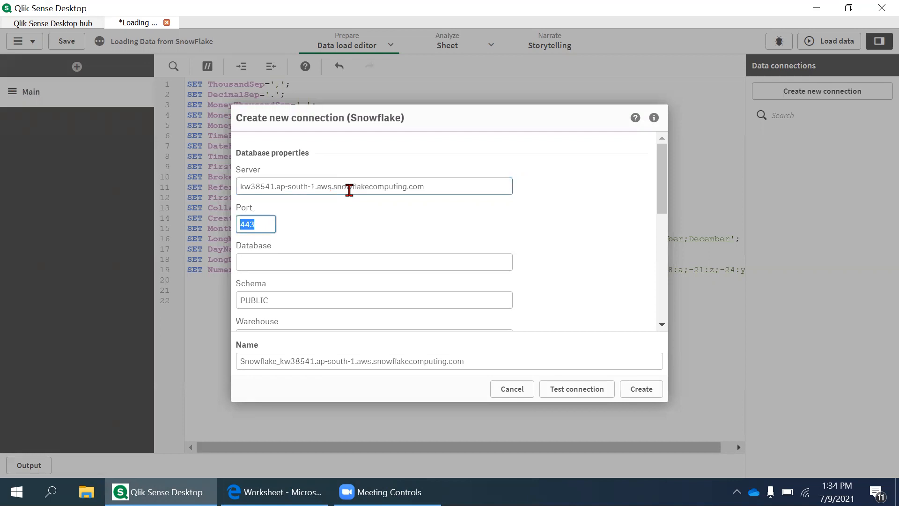
- Look up the warehouse name in the Snowflake web console and set the Qlik Sense connection's Warehouse to COMPUTE_WH
left_click(325, 257)
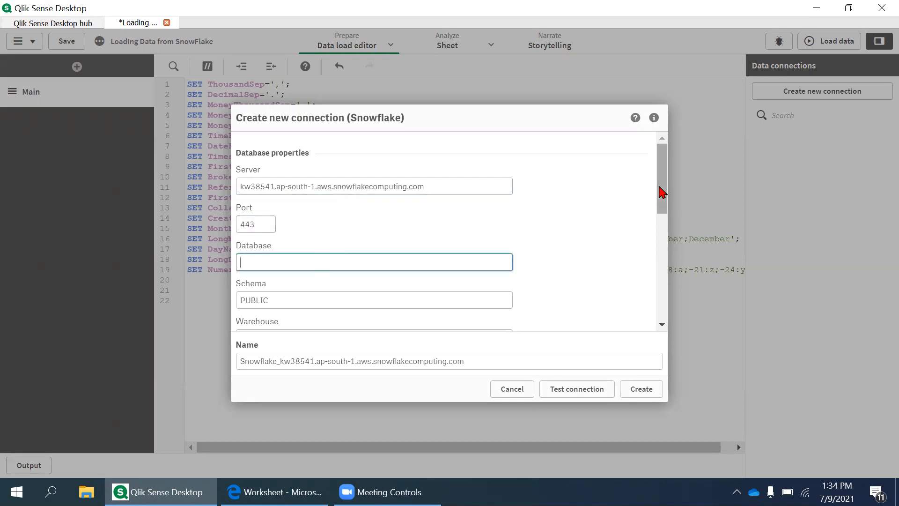
scroll(663, 194, "down", 3)
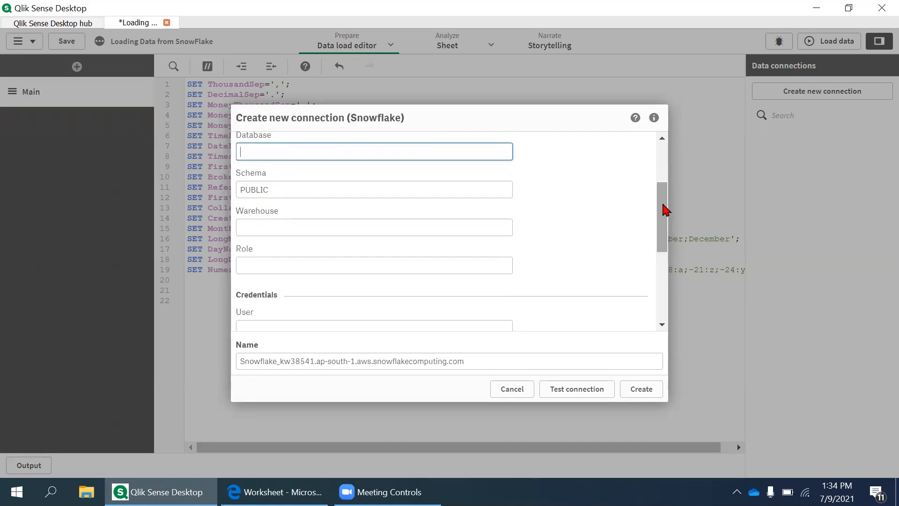
left_click(368, 226)
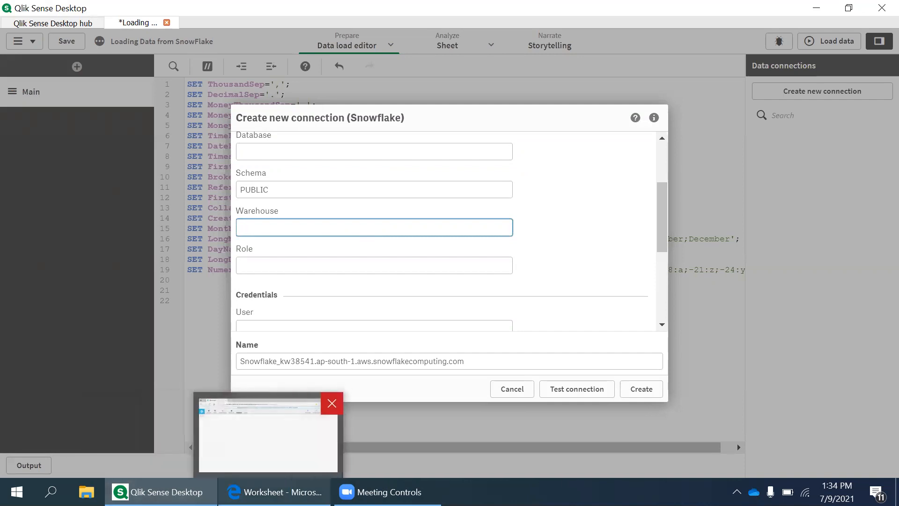
left_click(274, 492)
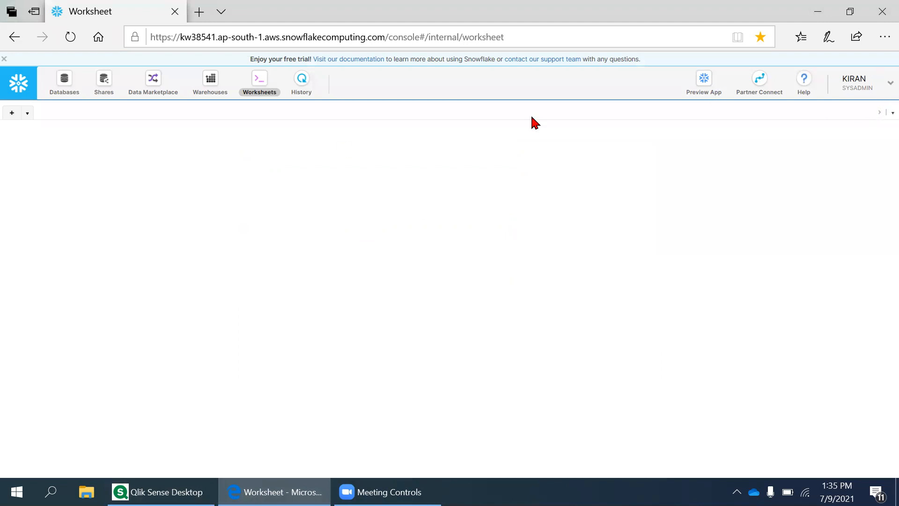
left_click(214, 80)
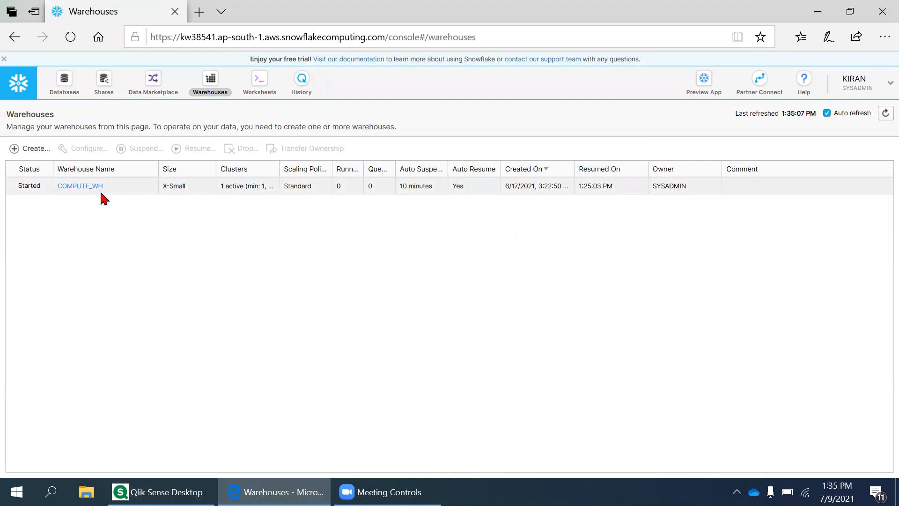
key("ctrl+plus")
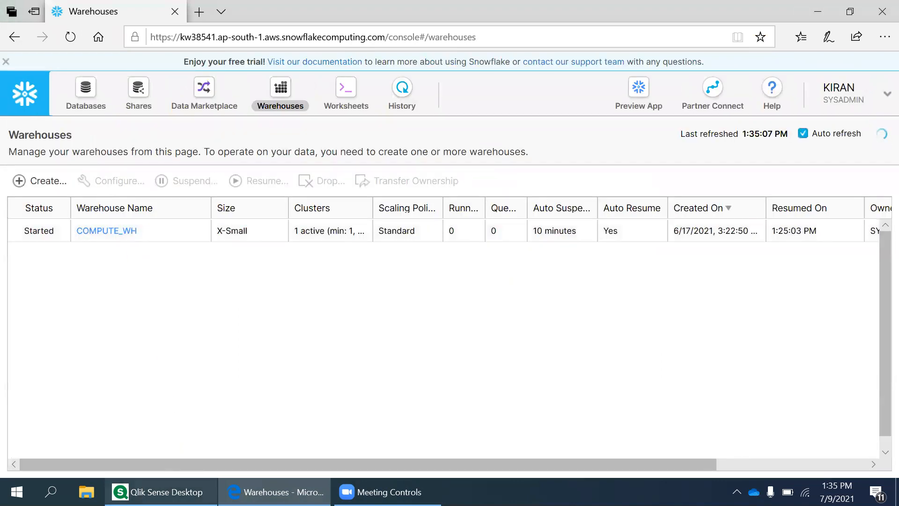
mouse_move(164, 491)
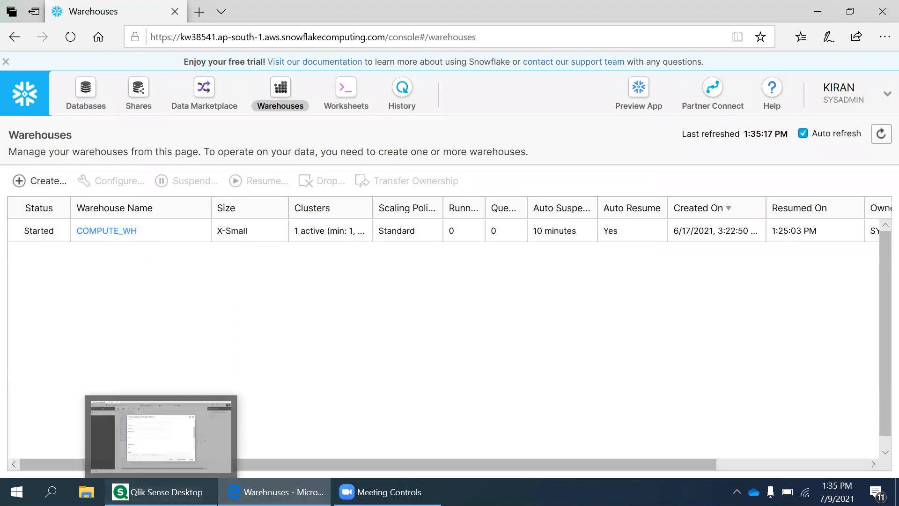
left_click(164, 492)
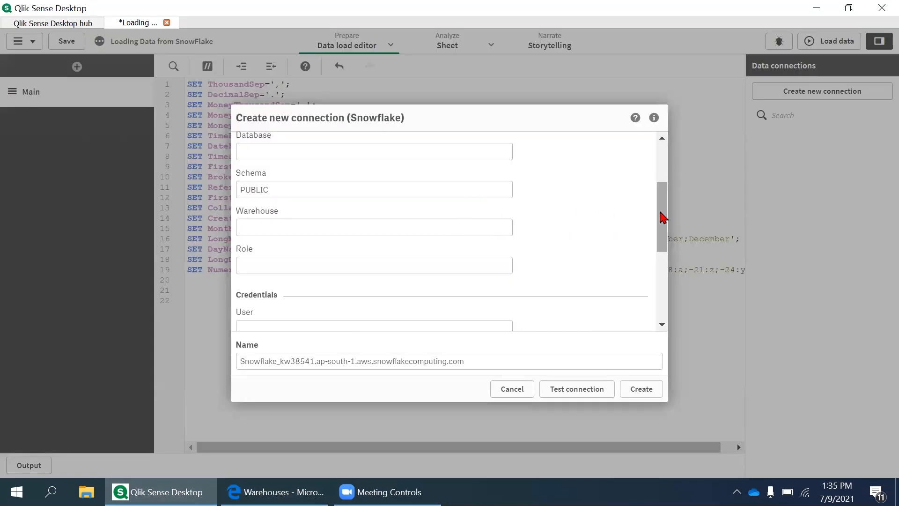
mouse_move(663, 217)
left_mouse_down()
mouse_move(662, 176)
mouse_move(664, 231)
mouse_move(662, 218)
left_mouse_up()
type("COMPUTE")
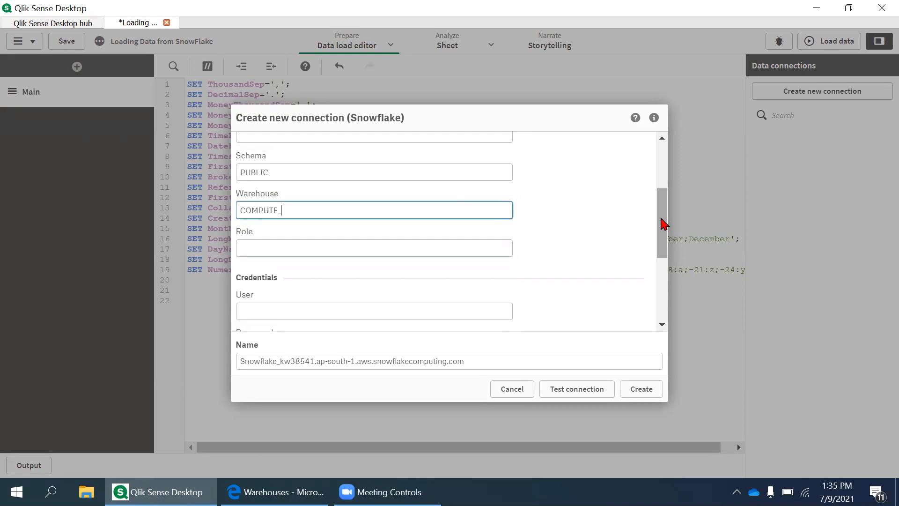
type("_WH")
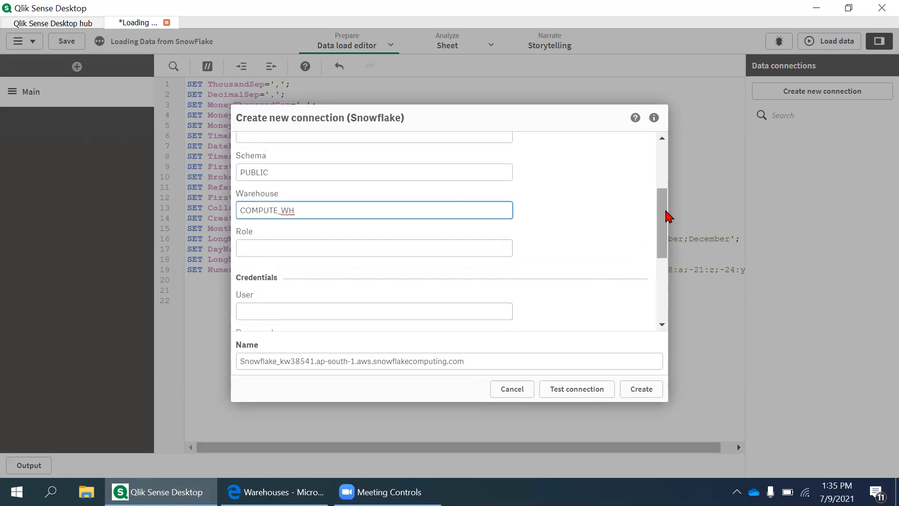
- Enter the Snowflake user name and account password in the connection's credentials
left_click_drag(666, 211, 664, 235)
left_click(416, 244)
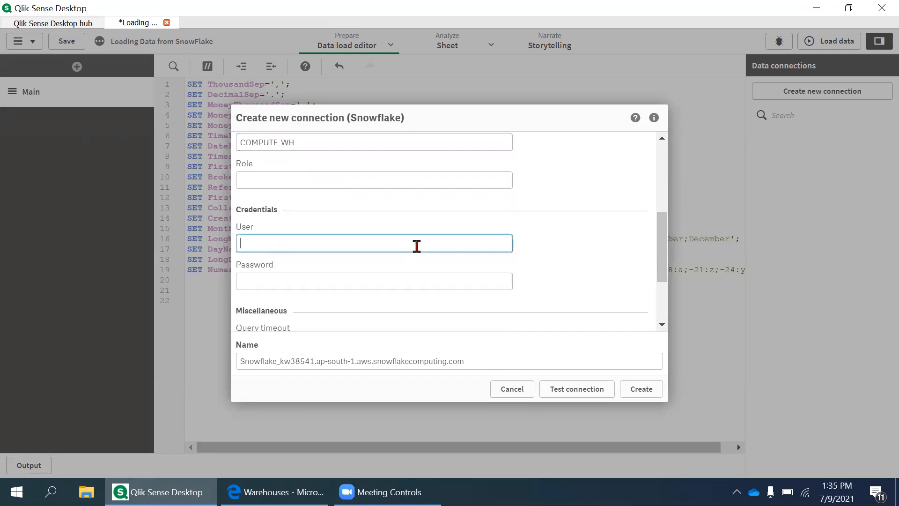
type("kiran")
key("Tab")
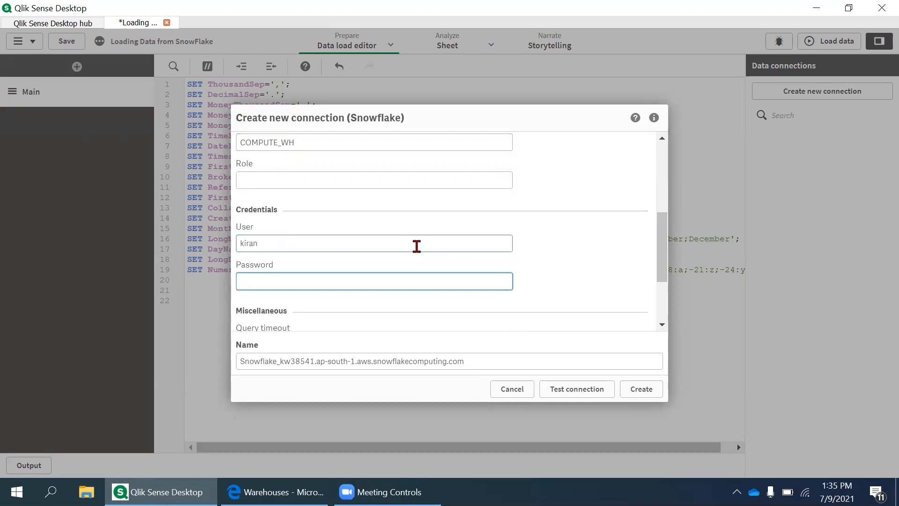
type("••••••••")
key("BackSpace")
key("BackSpace")
key("BackSpace")
key("BackSpace")
type("•••••••••")
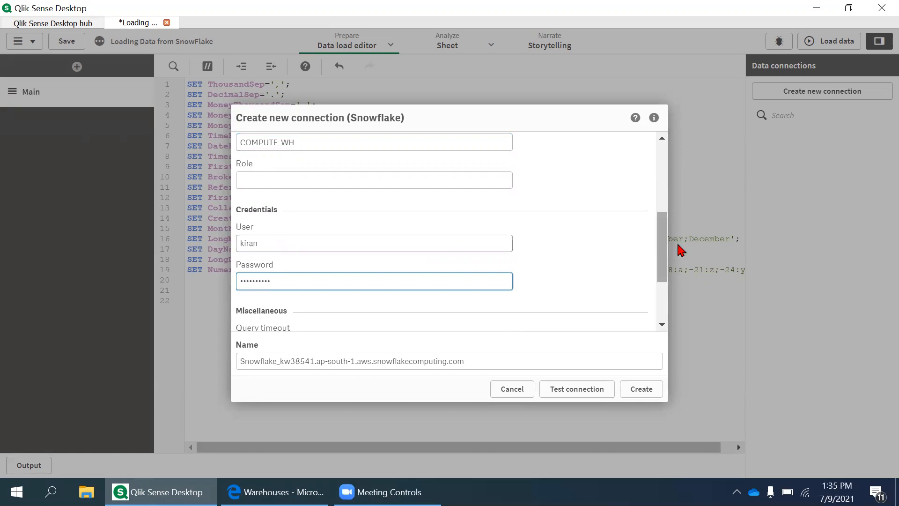
- Test the Snowflake connection with the entered credentials and dismiss the test result
left_click_drag(664, 240, 659, 300)
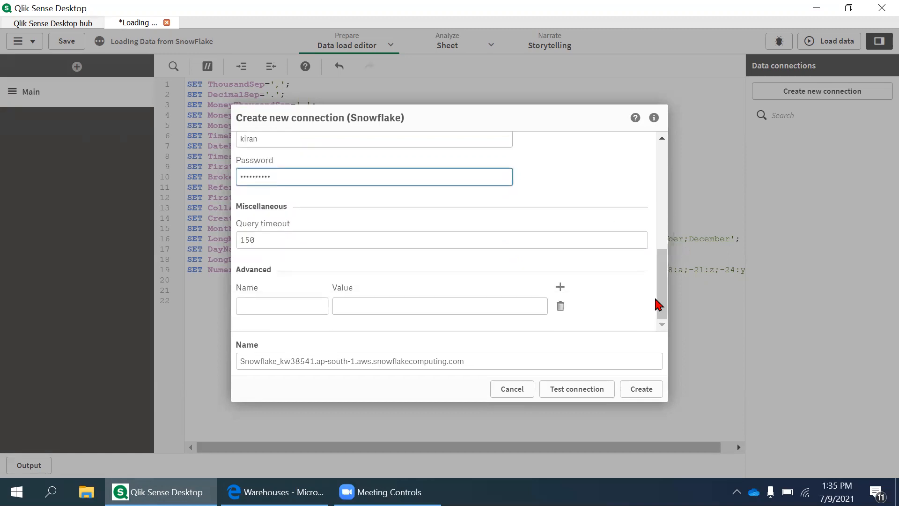
left_click(585, 396)
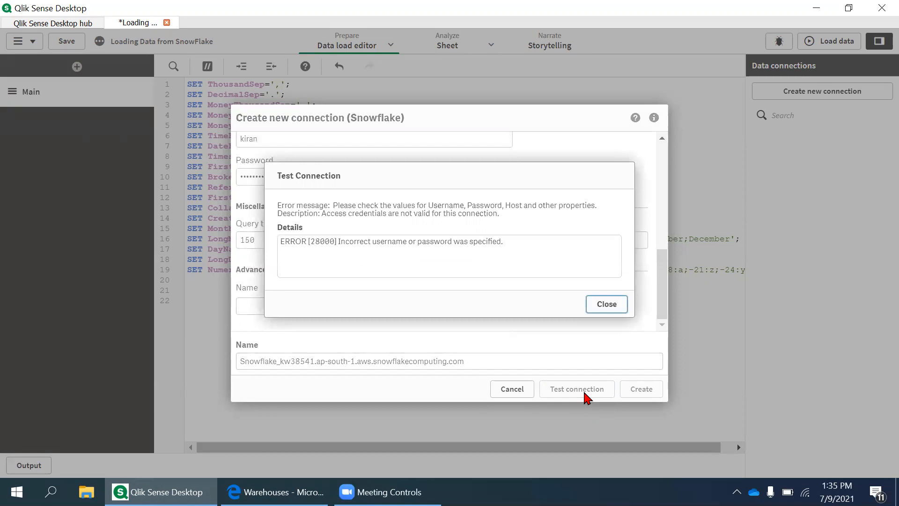
left_click(609, 307)
- Re-enter the account password in the connection's credentials and test the connection again
left_click(356, 177)
key("BackSpace")
key("BackSpace")
key("BackSpace")
key("BackSpace")
key("BackSpace")
key("BackSpace")
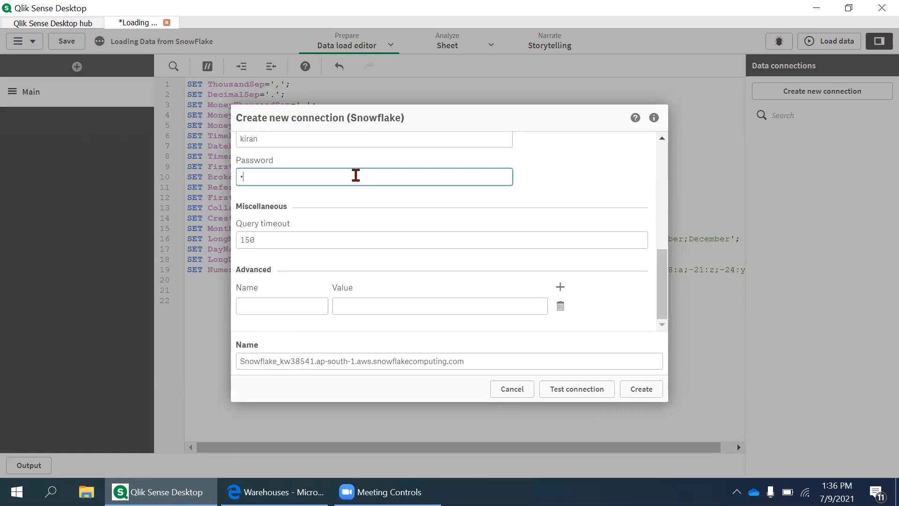
type("•••••")
left_click(569, 396)
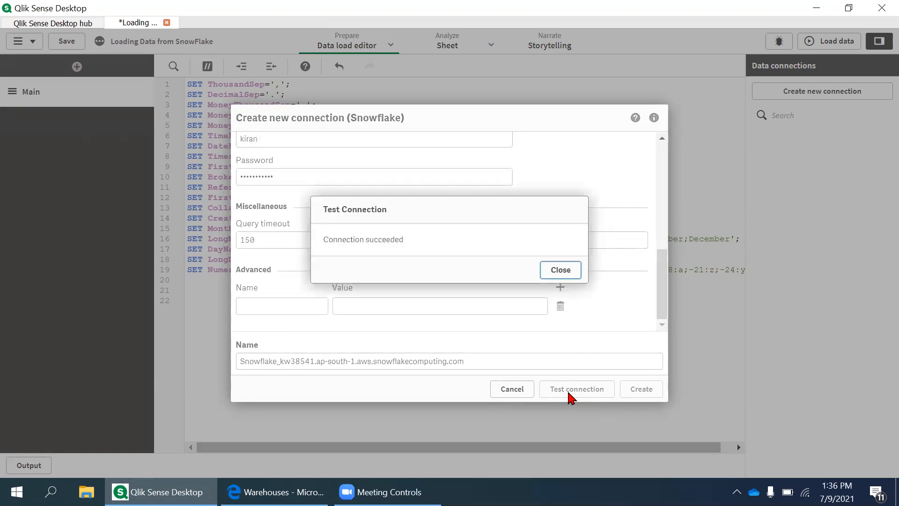
left_click(570, 272)
- Name the connection SnowFlake_Conn and create it
left_click_drag(468, 361, 233, 364)
type("SnowFla")
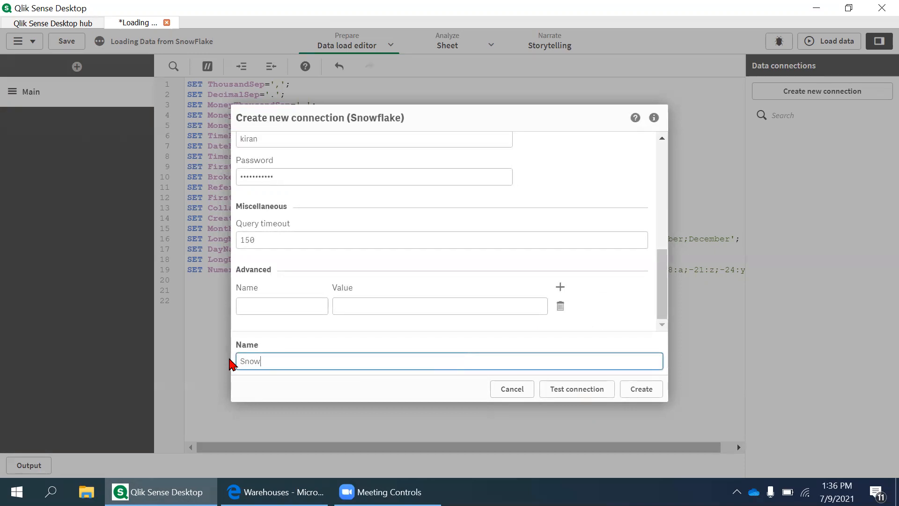
type("ke_Conn")
left_click(645, 395)
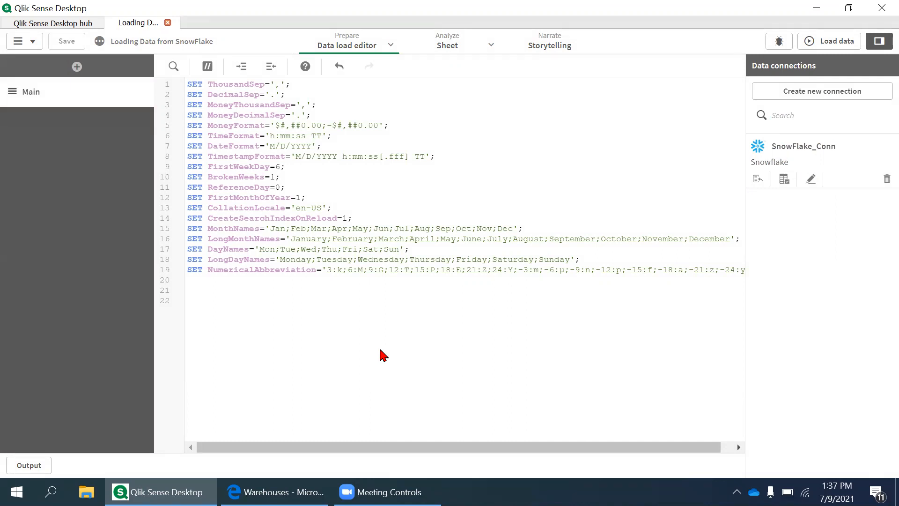
- Switch to the Snowflake web console in Edge and examine the schemas and tables of the SNOWFLAKE_SAMPLE_DATA database
left_click(281, 492)
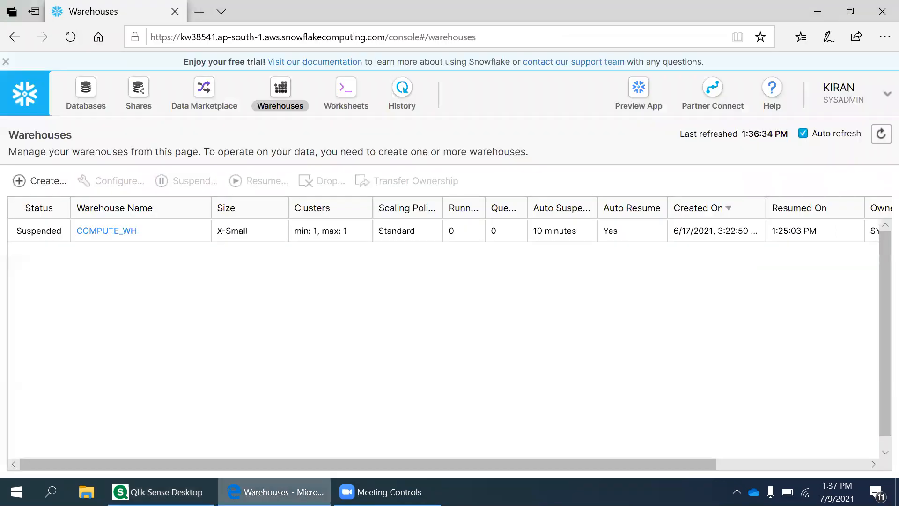
left_click(83, 107)
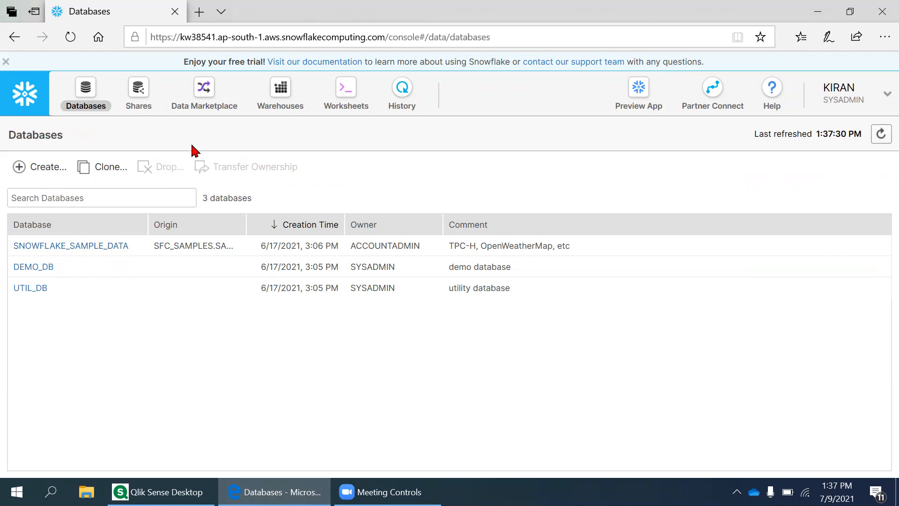
left_click(99, 247)
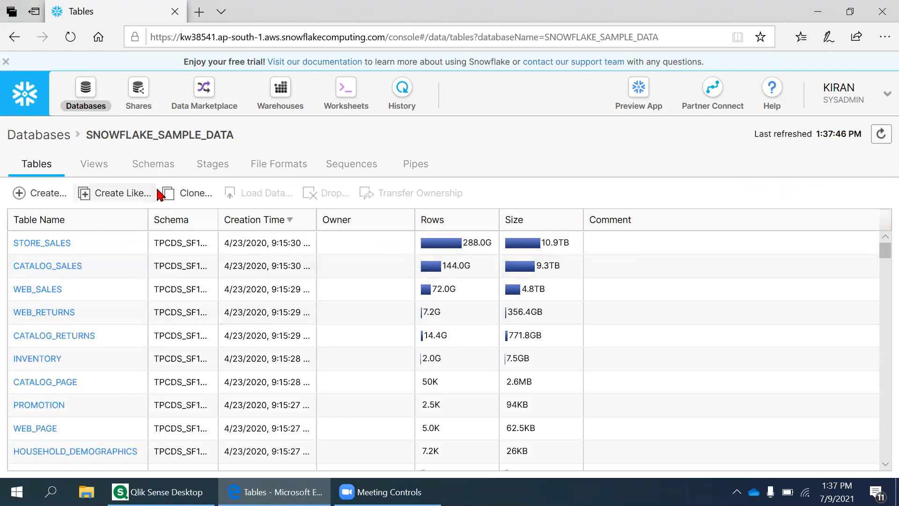
left_click(162, 175)
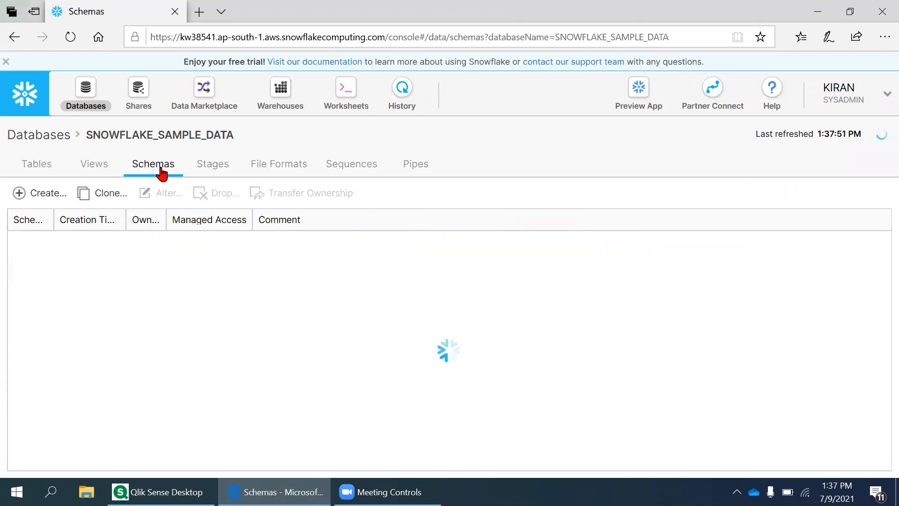
left_click_drag(119, 220, 195, 239)
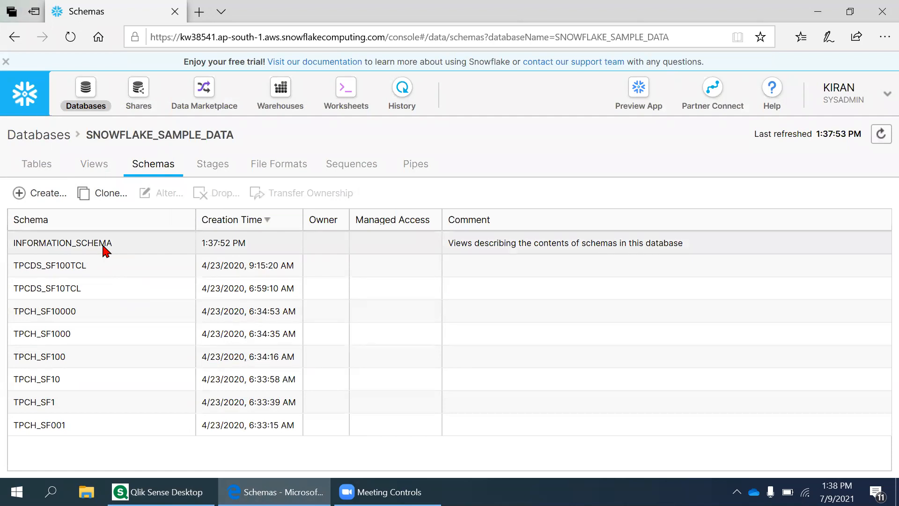
left_click(45, 171)
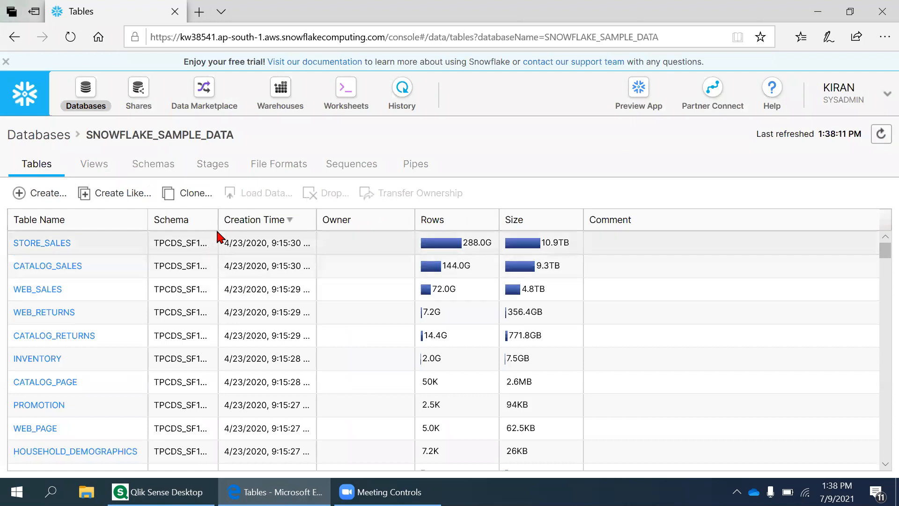
- Widen the Schema column to show full schema names and look through the list of tables
left_click_drag(219, 215, 281, 234)
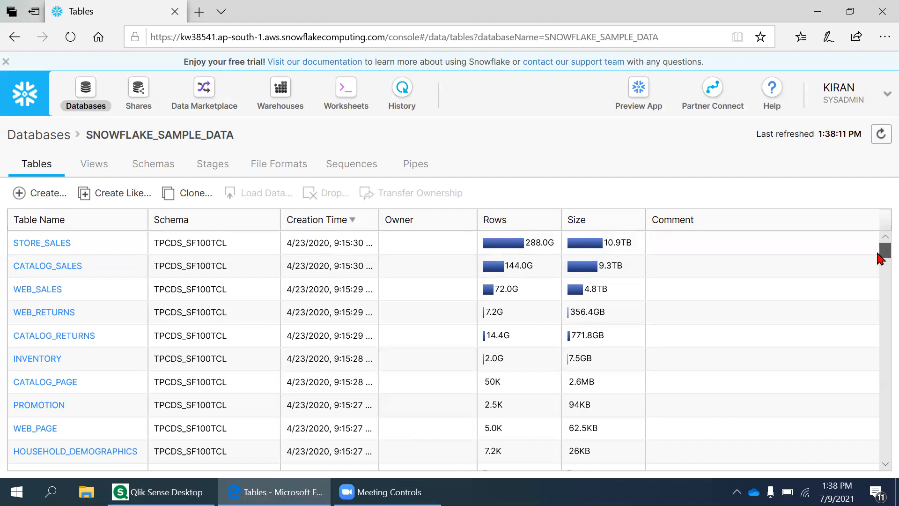
left_click_drag(880, 258, 881, 270)
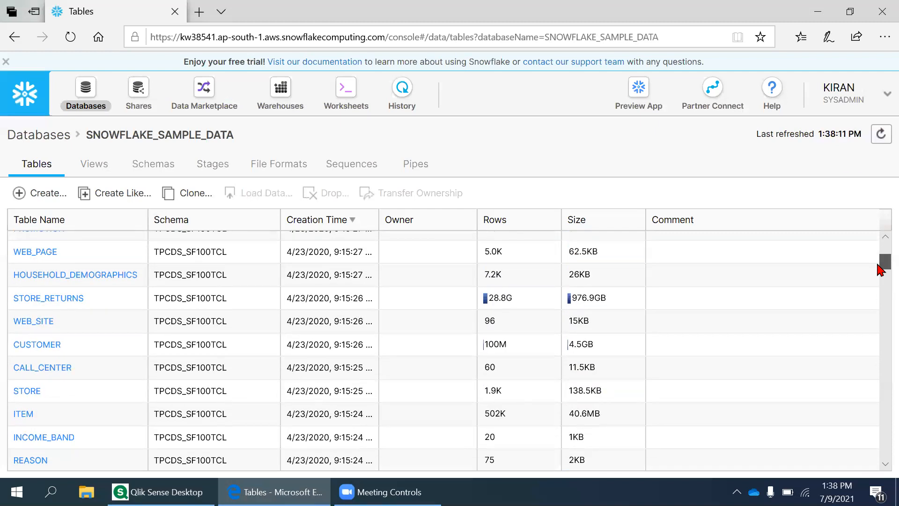
left_click_drag(881, 270, 865, 161)
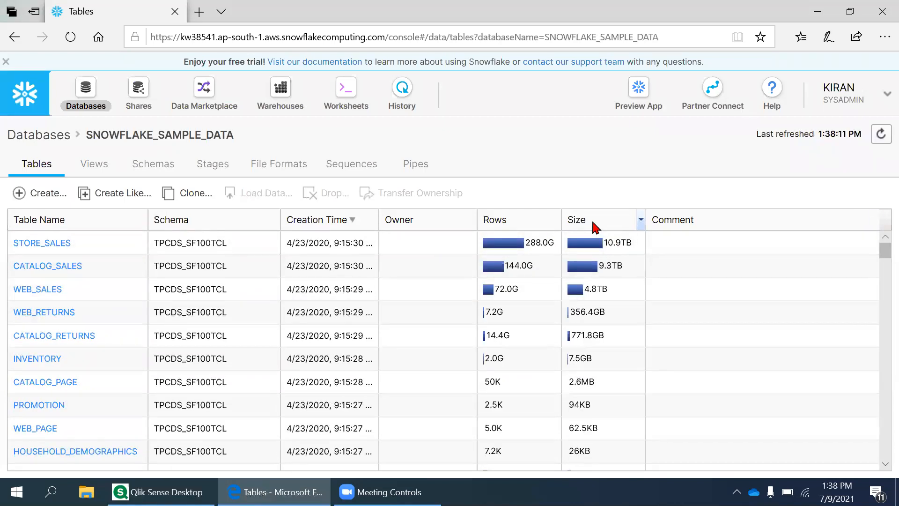
- Sort the tables by size in ascending order and open the details of the SUPPLIER table in schema TPCH_SF10
left_click(596, 228)
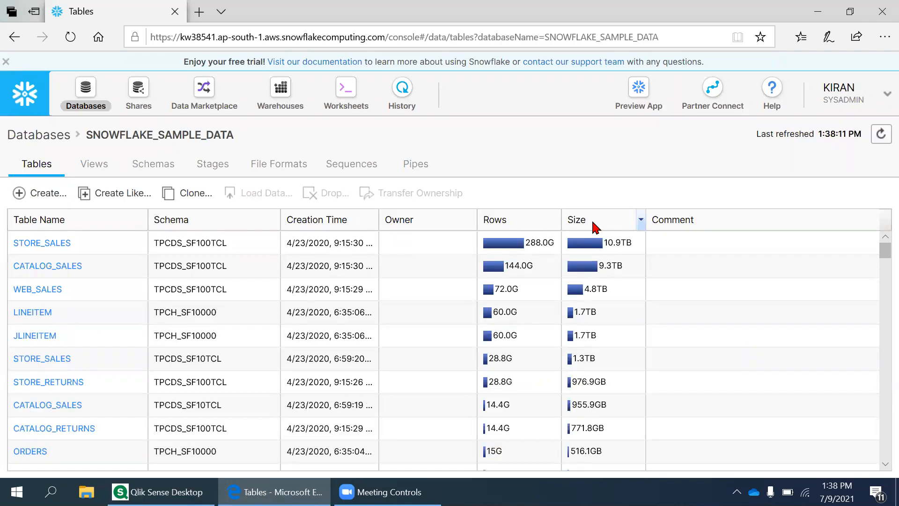
left_click(594, 227)
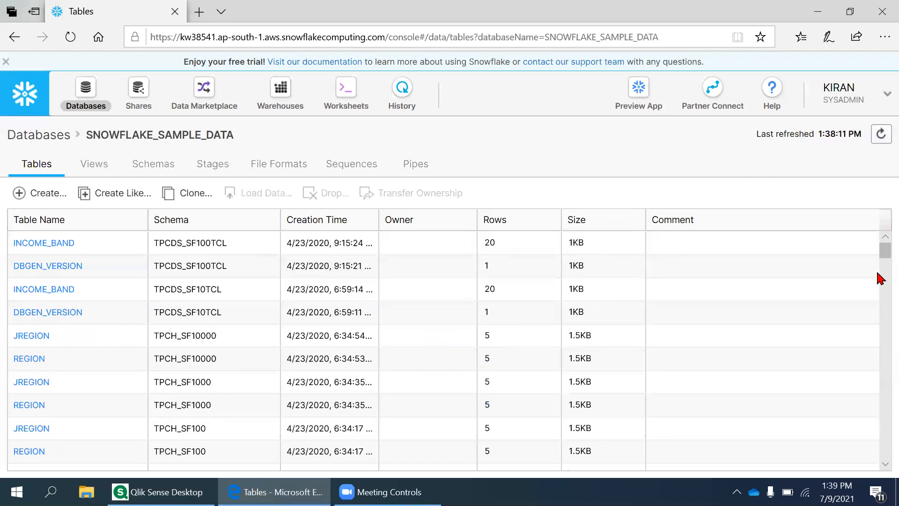
left_click_drag(881, 255, 879, 357)
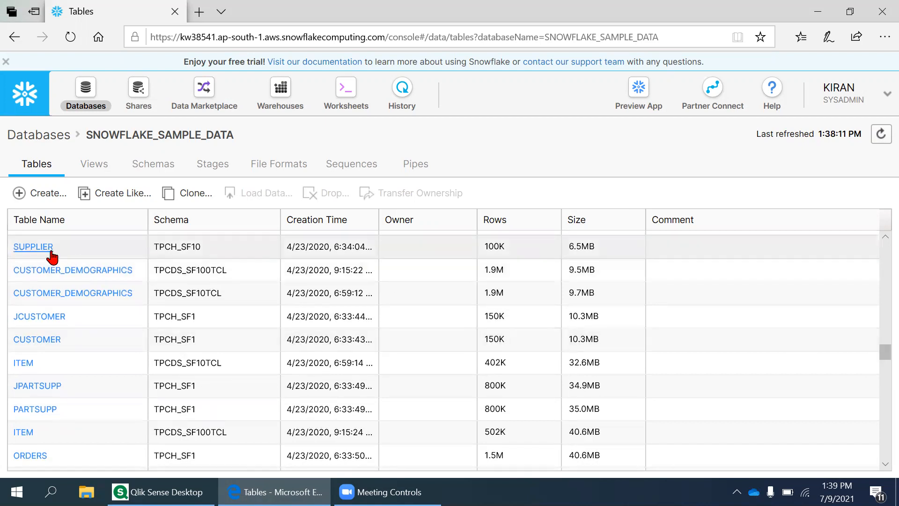
left_click(33, 247)
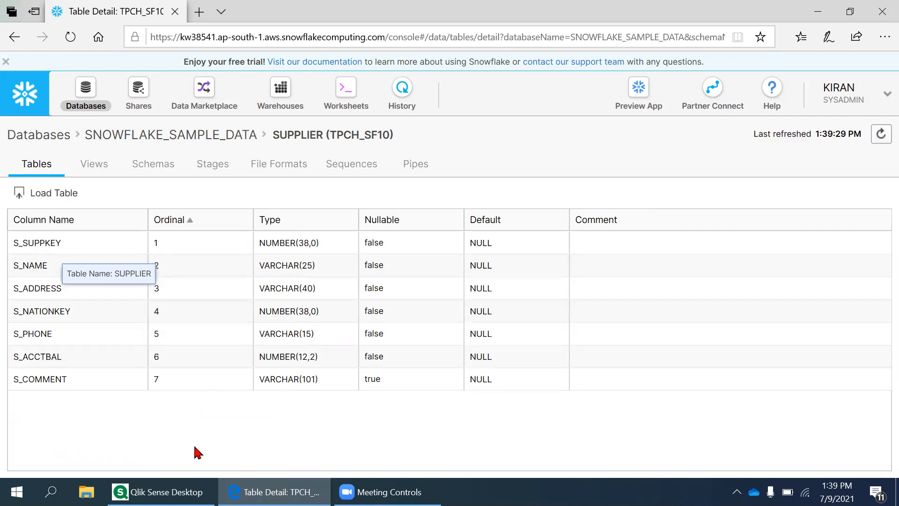
- Switch to Qlik Sense Desktop and start selecting data from SnowFlake_Conn, with database SNOWFLAKE_SAMPLE_DATA and owner TPCH_SF10
left_click(160, 492)
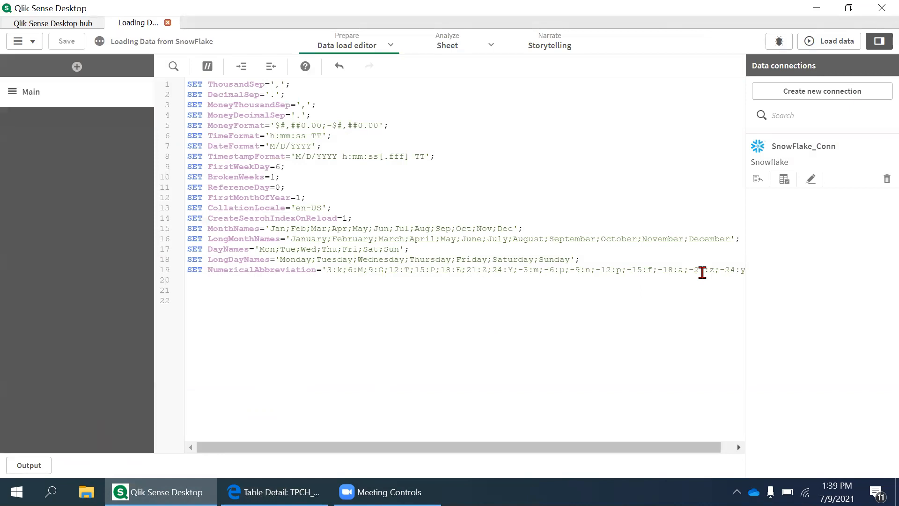
left_click(784, 184)
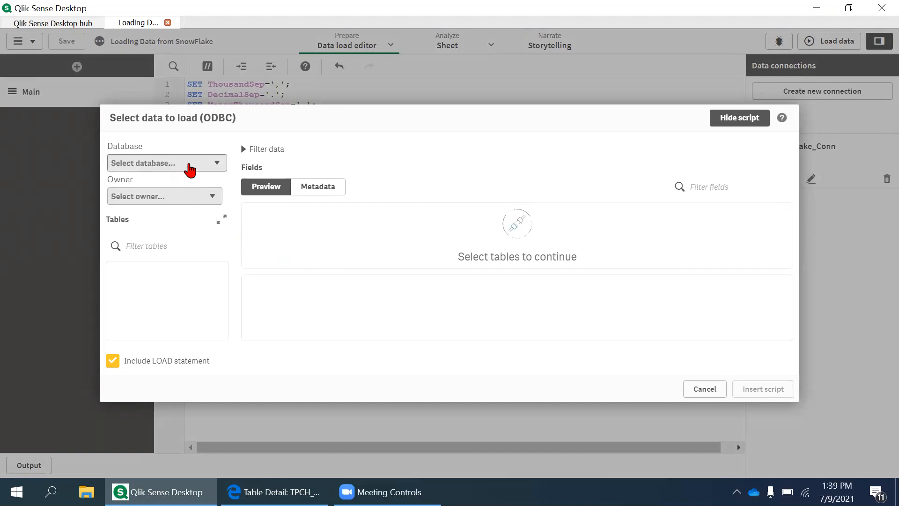
left_click(189, 164)
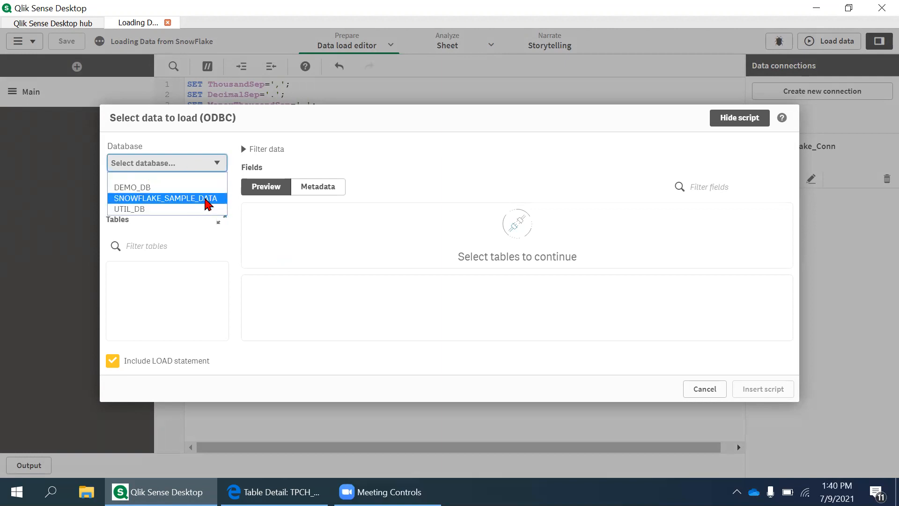
left_click(207, 200)
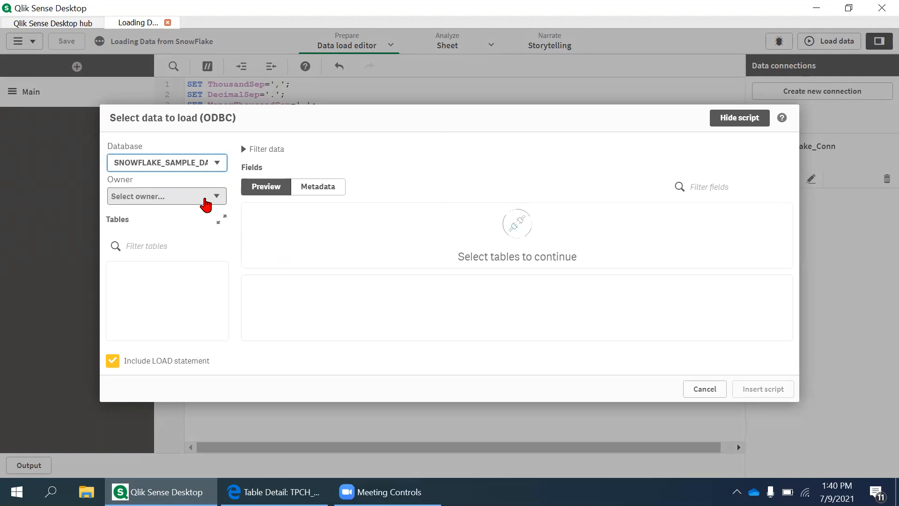
left_click(205, 201)
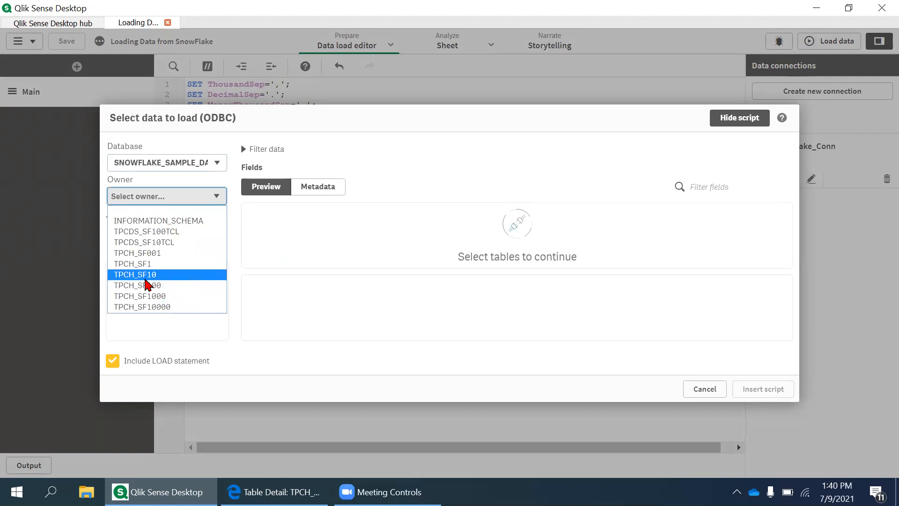
left_click(158, 276)
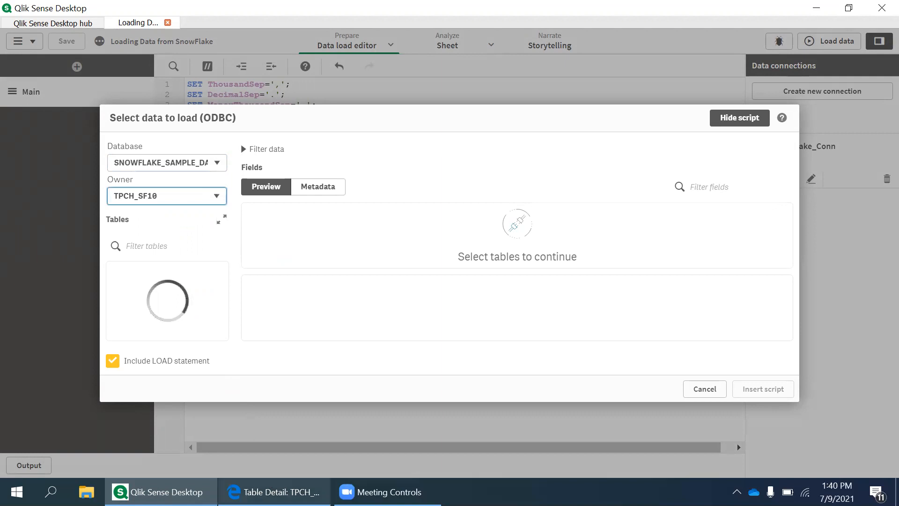
- Recheck the table in the Snowflake console in Edge, then return to Qlik Sense Desktop and select the SUPPLIER table by filtering for "Supplier"
left_click(276, 492)
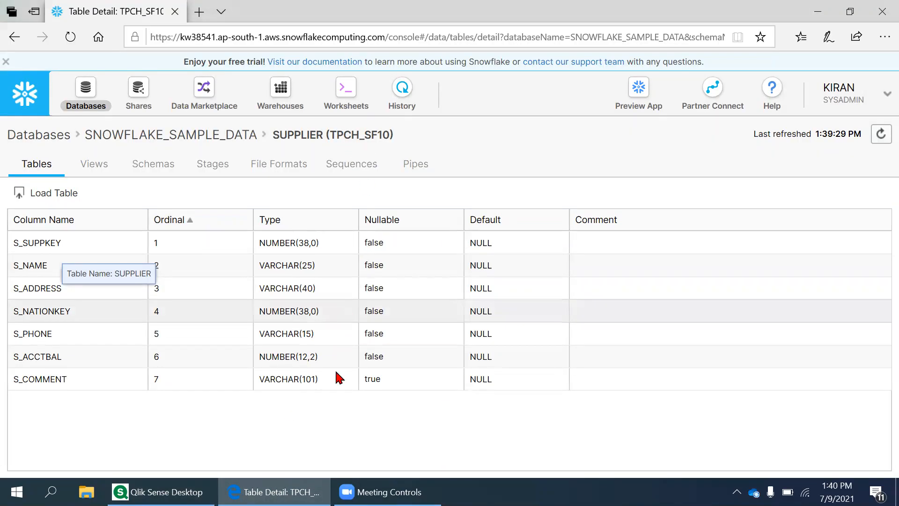
left_click(159, 492)
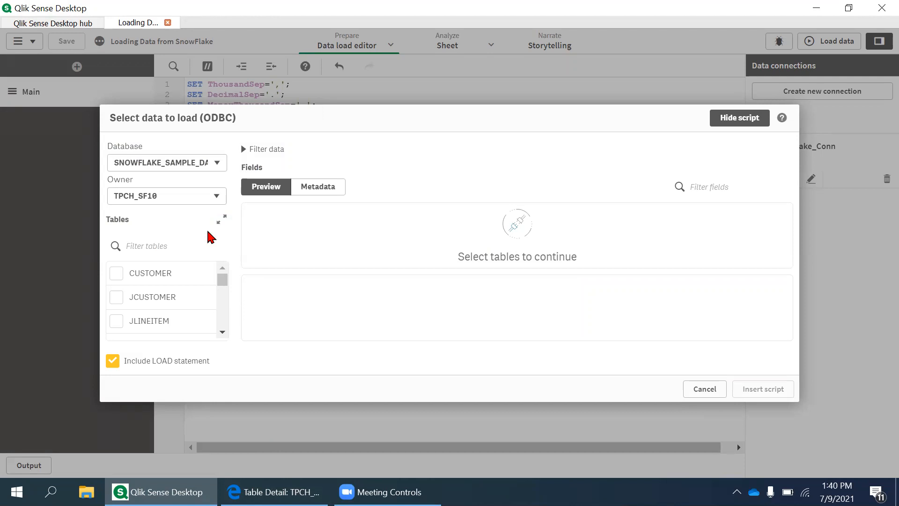
left_click(222, 334)
left_click(223, 333)
left_click(223, 333)
left_click(172, 245)
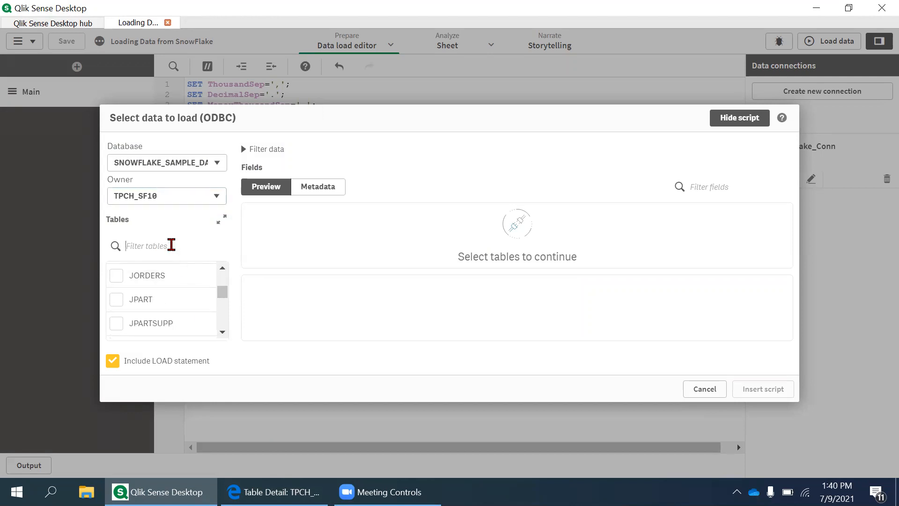
type("Supplier")
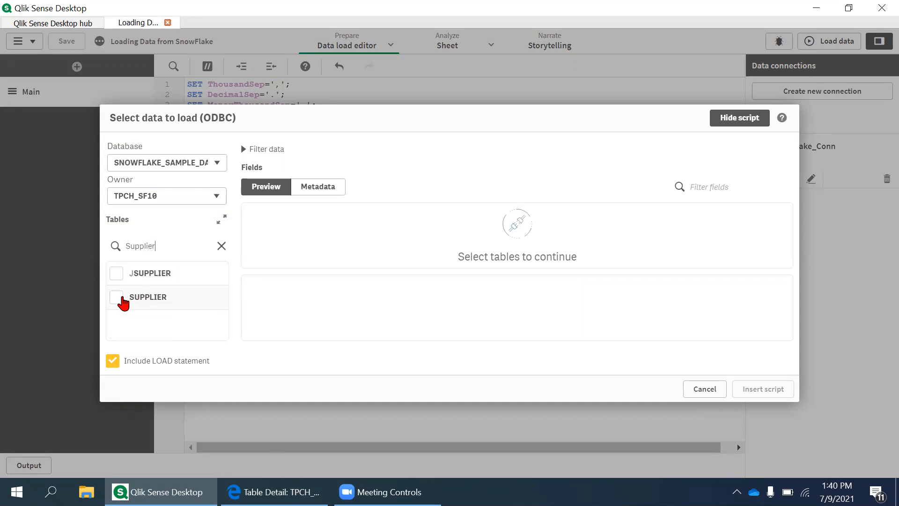
left_click(117, 298)
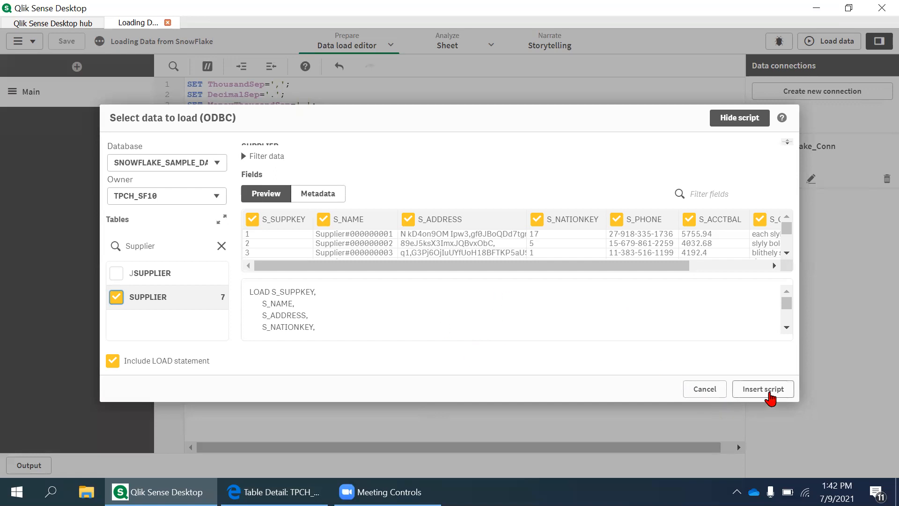
- Insert the SUPPLIER load script into the data load editor and load the data, closing the progress report
left_click(769, 394)
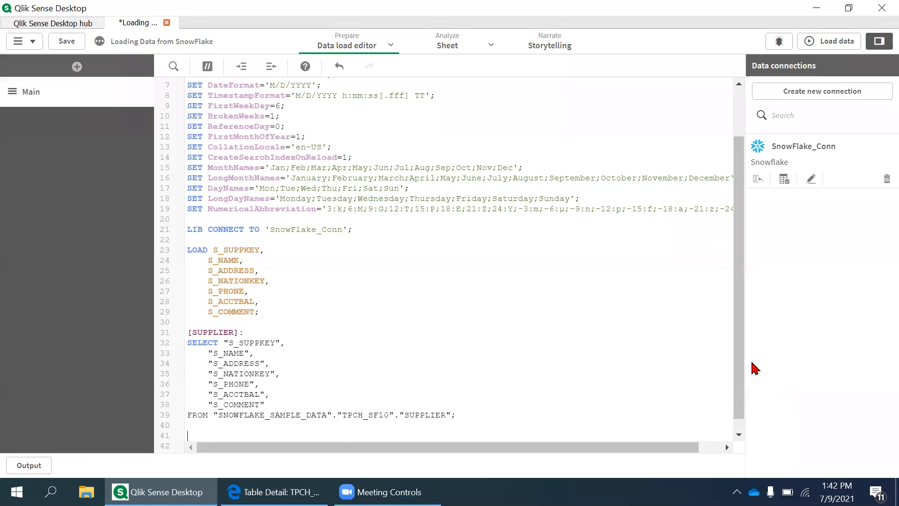
scroll(739, 360, "down", 1)
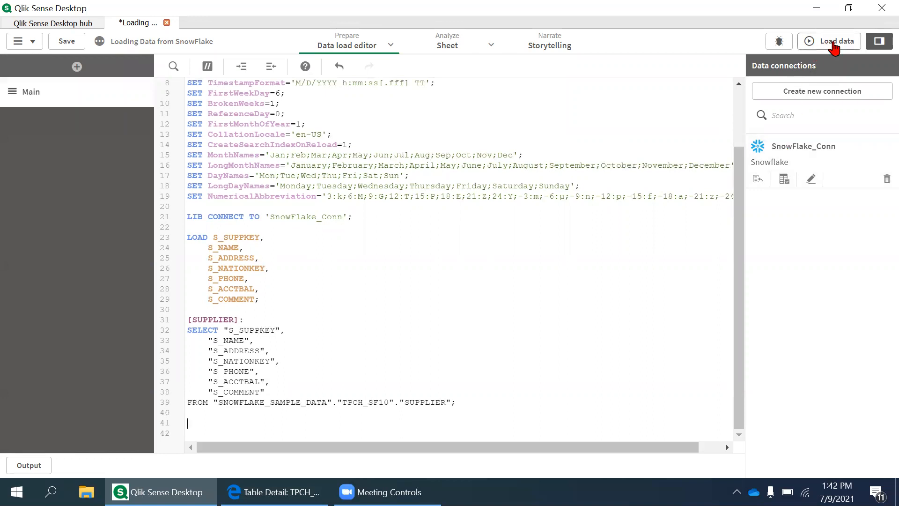
left_click(833, 42)
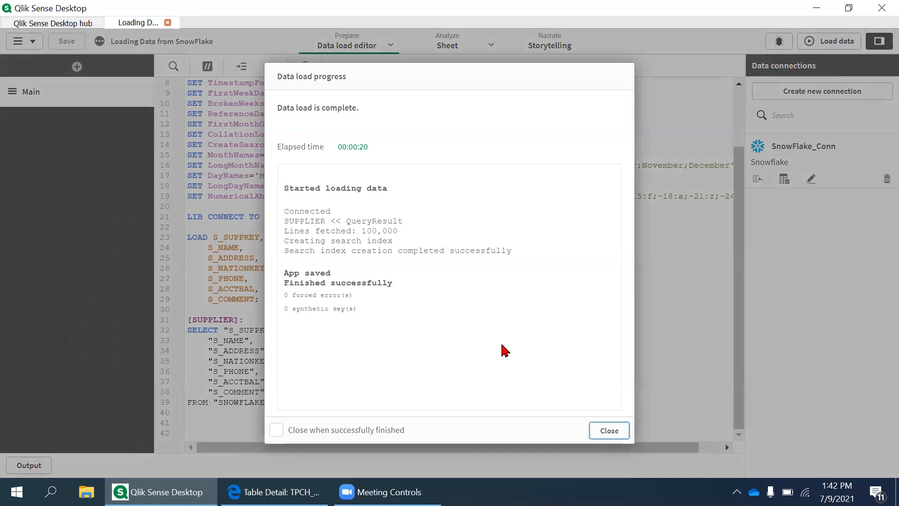
left_click(610, 431)
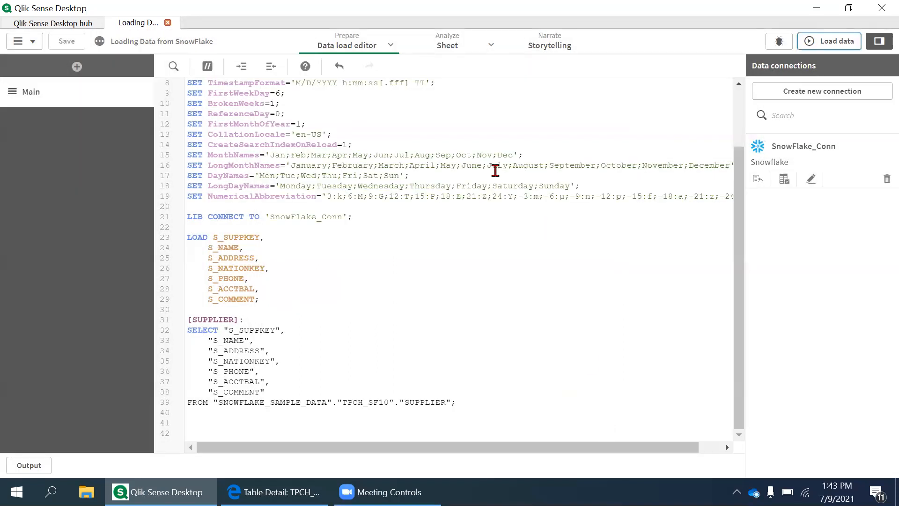
- Open the data model viewer and examine the SUPPLIER table's rows in an enlarged preview
left_click(391, 47)
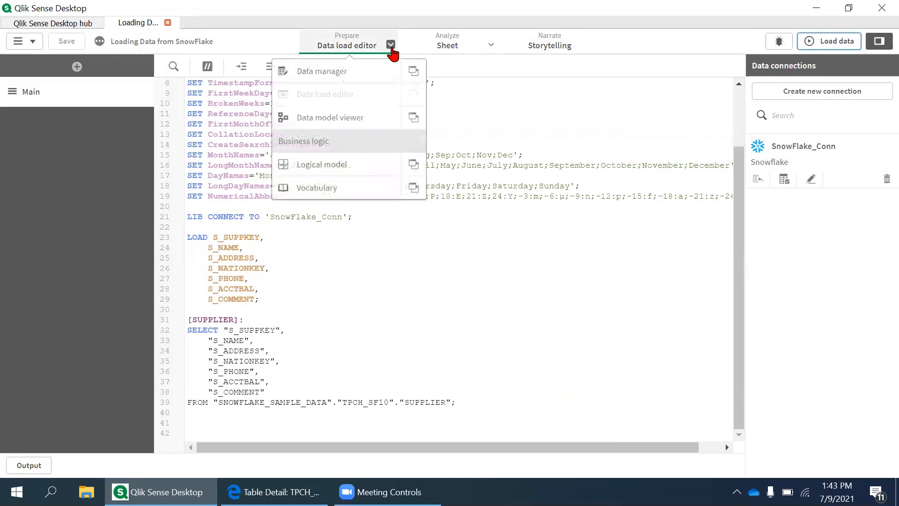
left_click(356, 122)
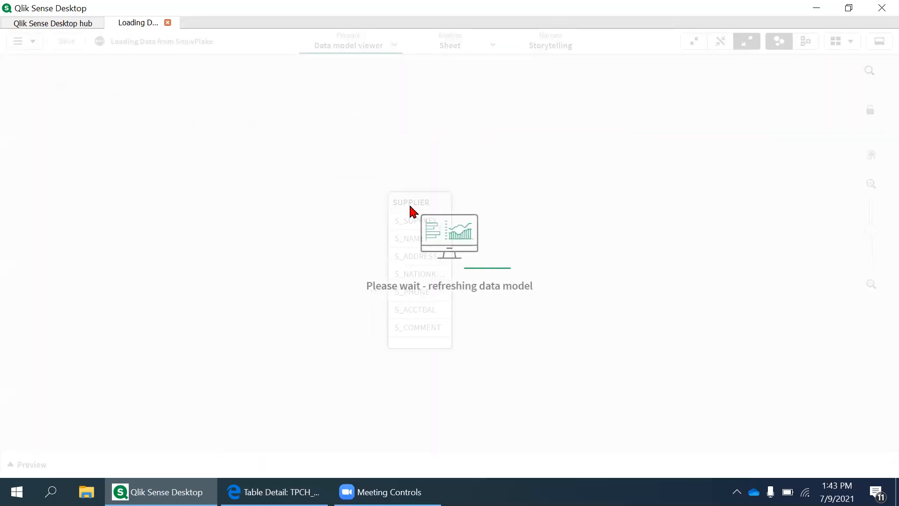
left_click(401, 192)
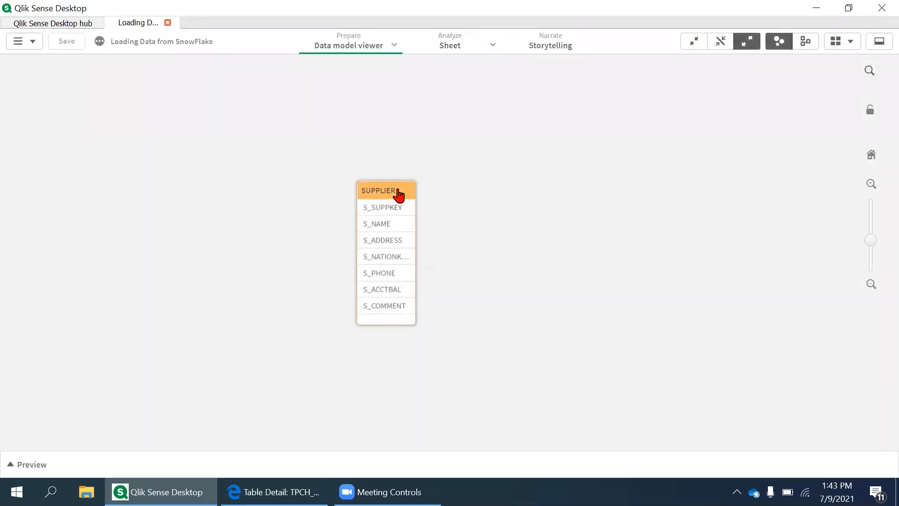
left_click(33, 465)
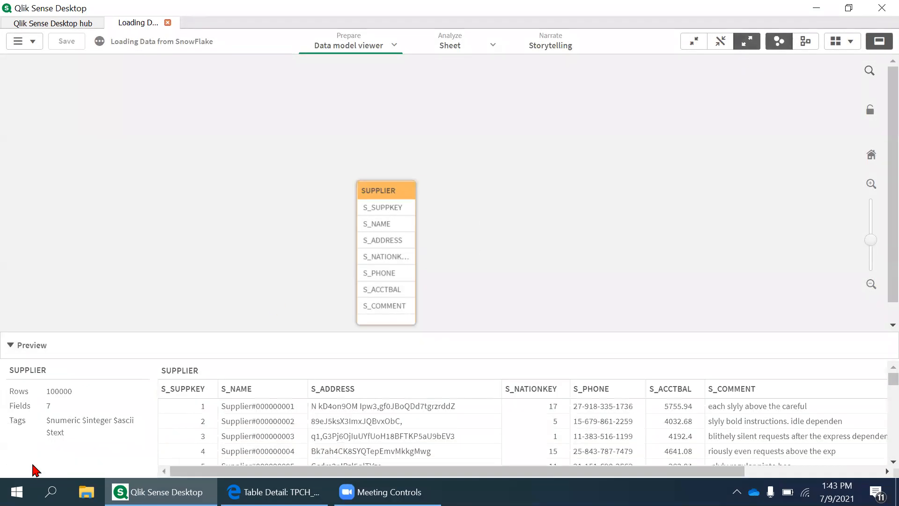
left_click_drag(315, 473, 250, 474)
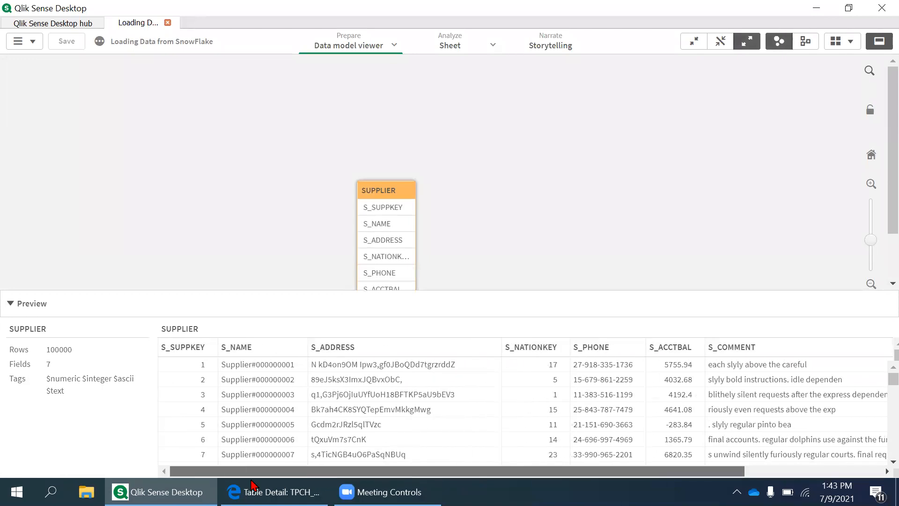